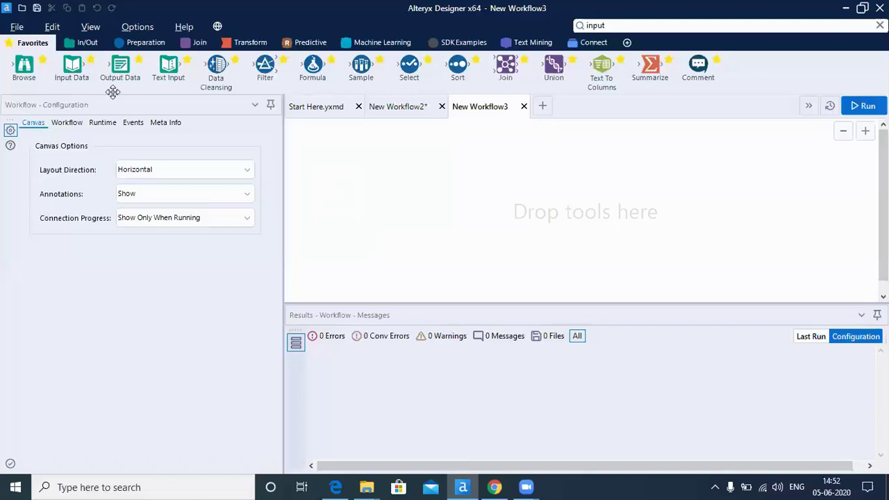
Add an Input Data tool to the empty canvas and connect it to the Sample Data Excel file on the Desktop.
{"action": "left_click_drag", "start_coordinate": [82, 76], "coordinate": [330, 167]}
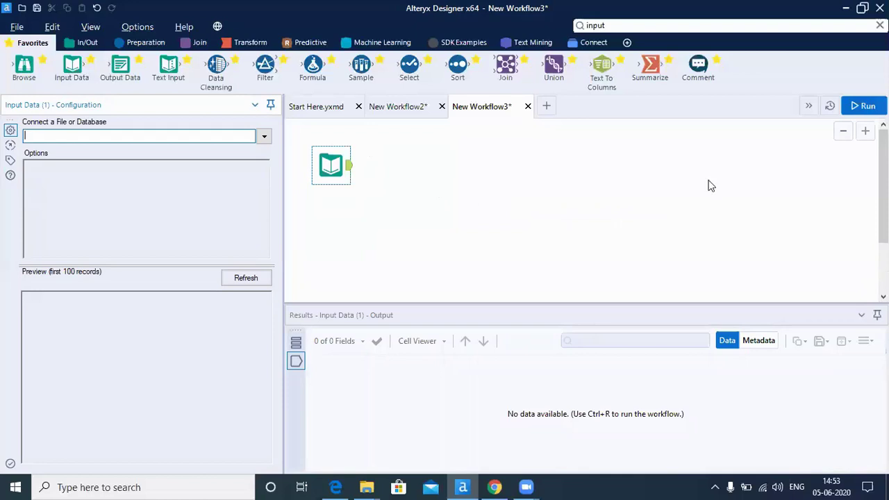
{"action": "left_click", "coordinate": [264, 139]}
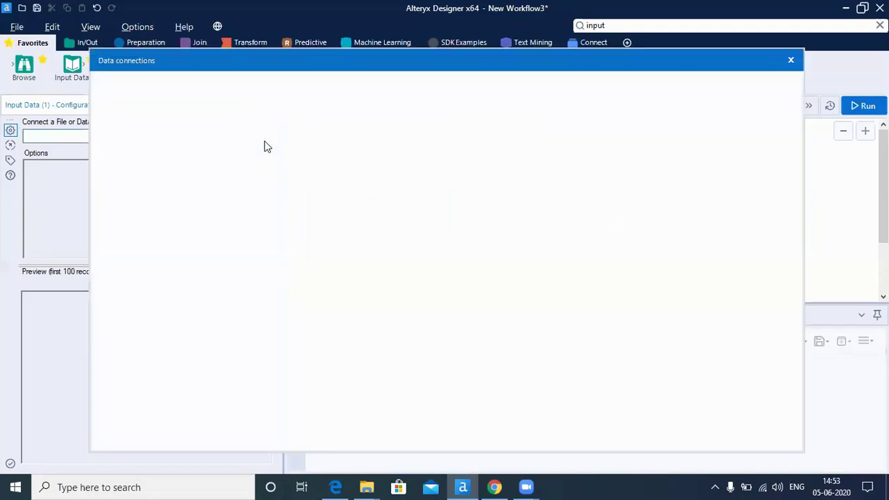
{"action": "left_click", "coordinate": [168, 143]}
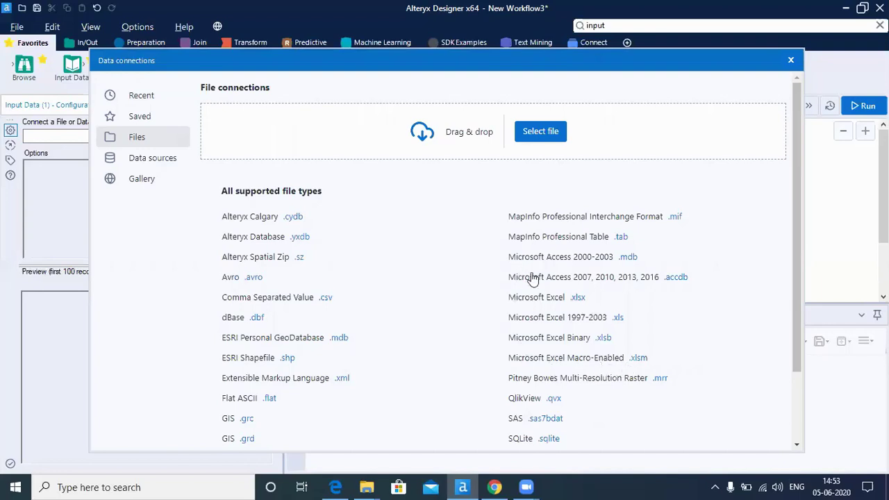
{"action": "left_click_drag", "start_coordinate": [794, 317], "coordinate": [796, 270]}
{"action": "left_click", "coordinate": [556, 136]}
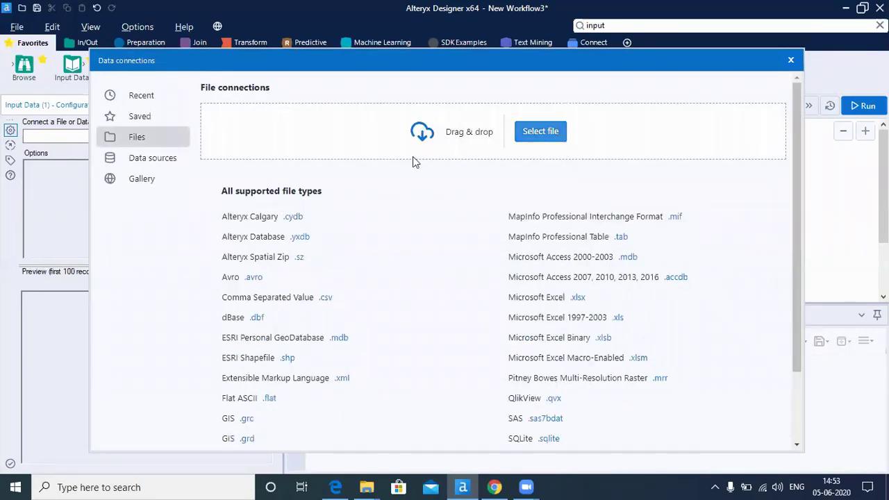
{"action": "left_click", "coordinate": [377, 154]}
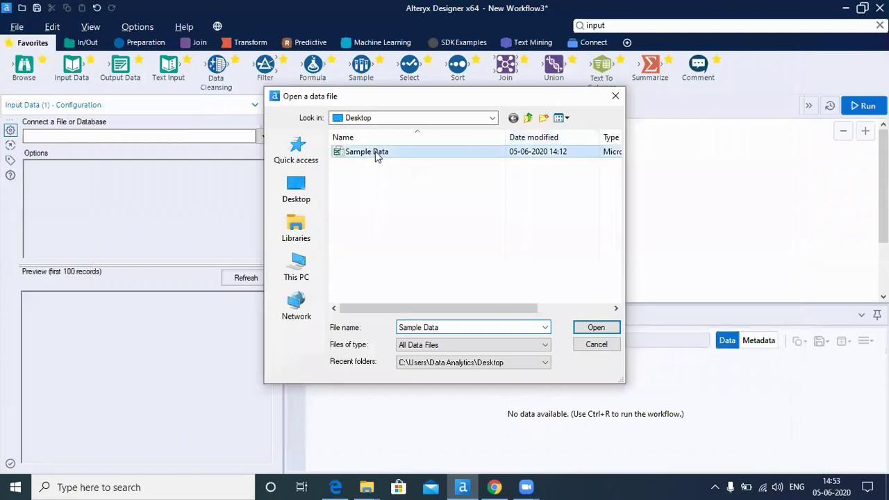
{"action": "left_click", "coordinate": [588, 330]}
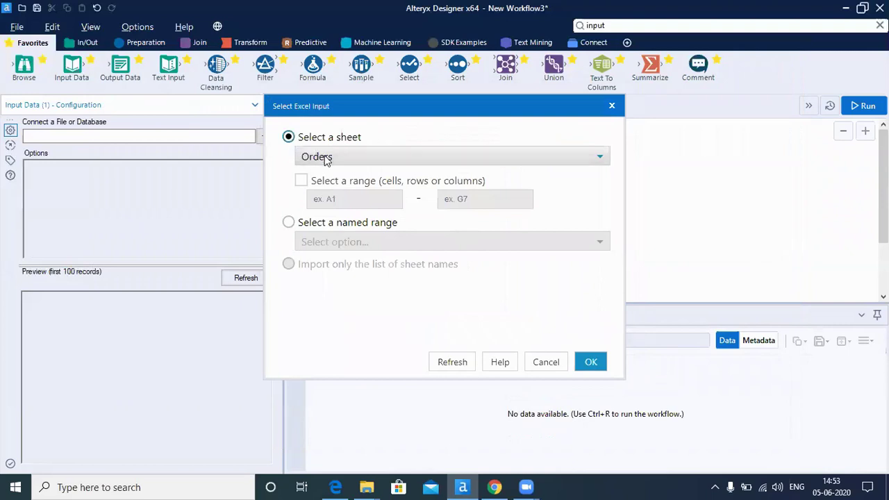
Choose the Orders sheet as the Excel input and load it into the Input Data tool.
{"action": "left_click", "coordinate": [326, 159]}
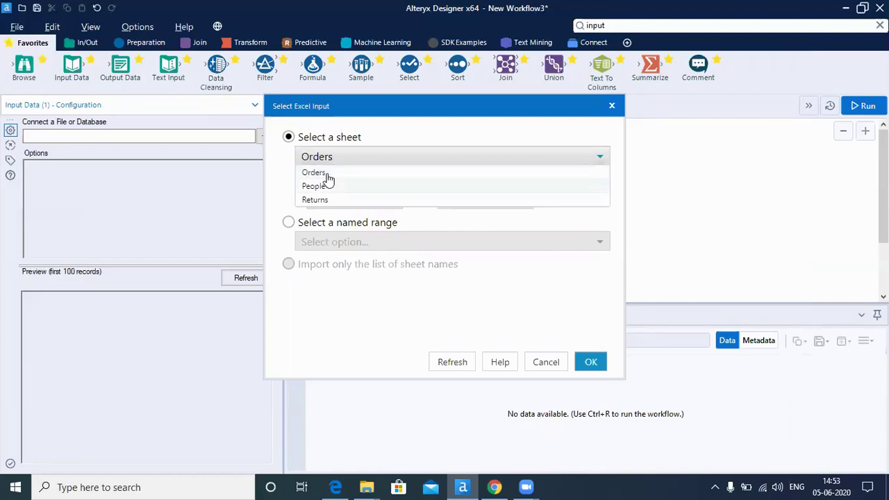
{"action": "left_click", "coordinate": [328, 175]}
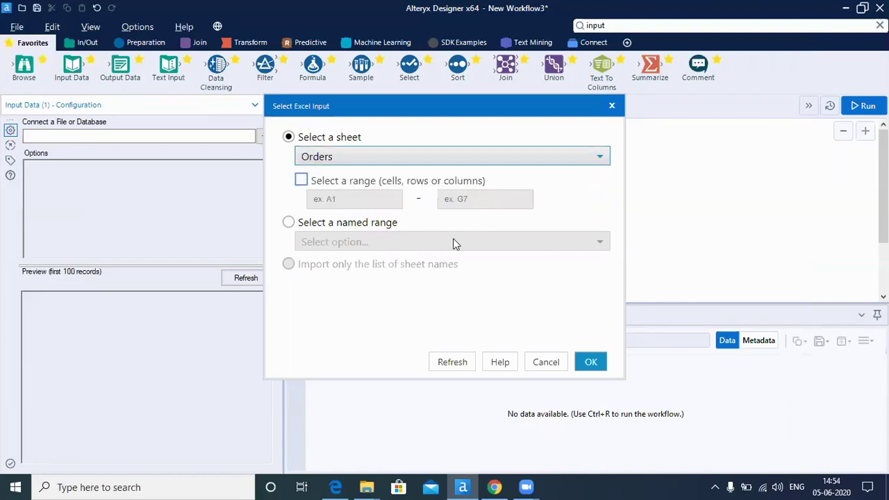
{"action": "left_click", "coordinate": [587, 364]}
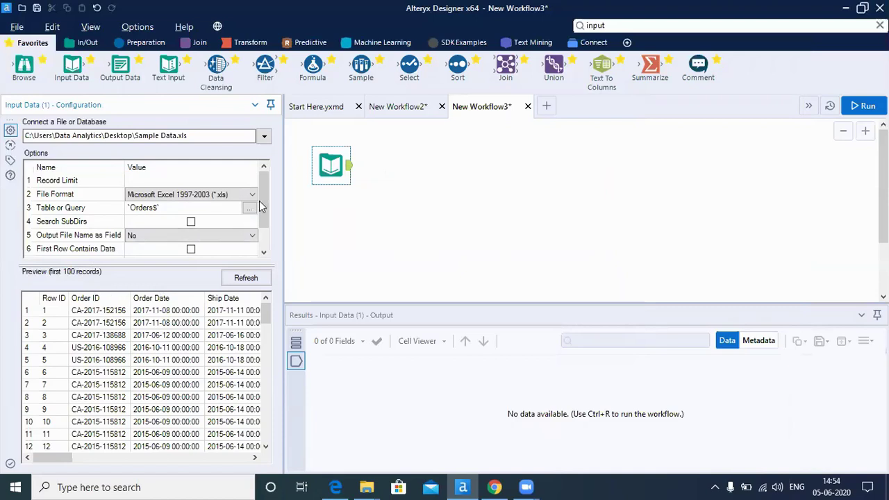
Review the Input Data tool's options and the preview of the Orders records.
{"action": "scroll", "coordinate": [236, 208], "scroll_direction": "down", "scroll_amount": 1}
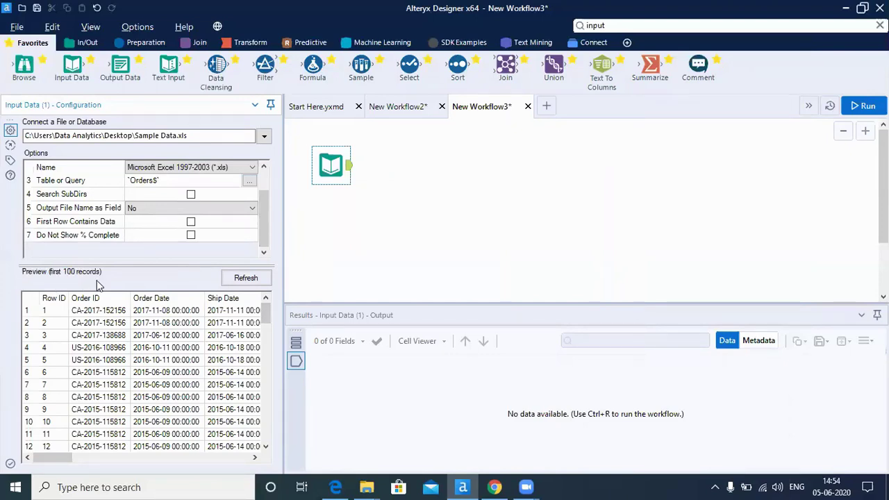
{"action": "scroll", "coordinate": [268, 321], "scroll_direction": "down", "scroll_amount": 1}
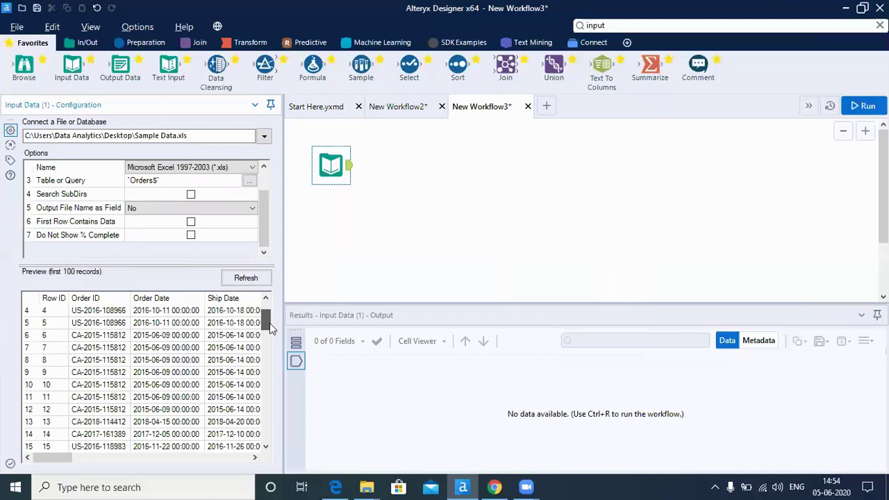
{"action": "scroll", "coordinate": [268, 412], "scroll_direction": "down", "scroll_amount": 11}
{"action": "scroll", "coordinate": [270, 428], "scroll_direction": "down", "scroll_amount": 8}
{"action": "left_click", "coordinate": [405, 152]}
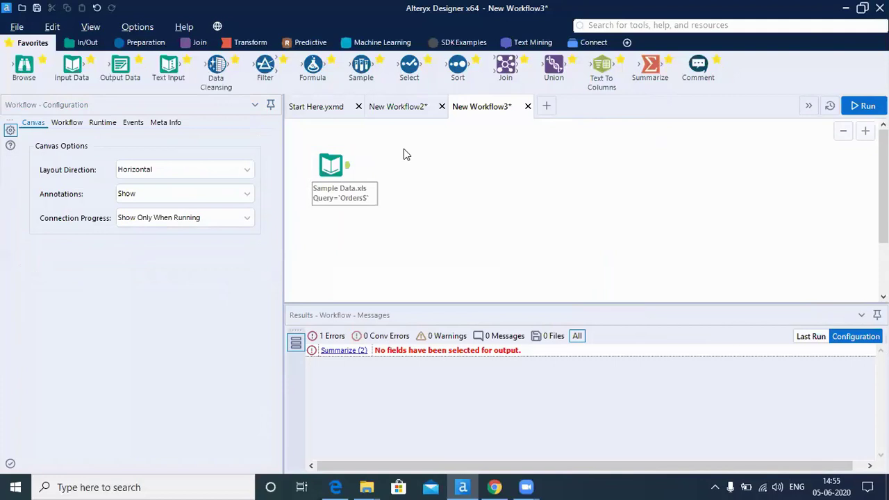
Search for the Summarize tool and place it on the canvas connected to the Input Data output.
{"action": "left_click_drag", "start_coordinate": [649, 69], "coordinate": [422, 88]}
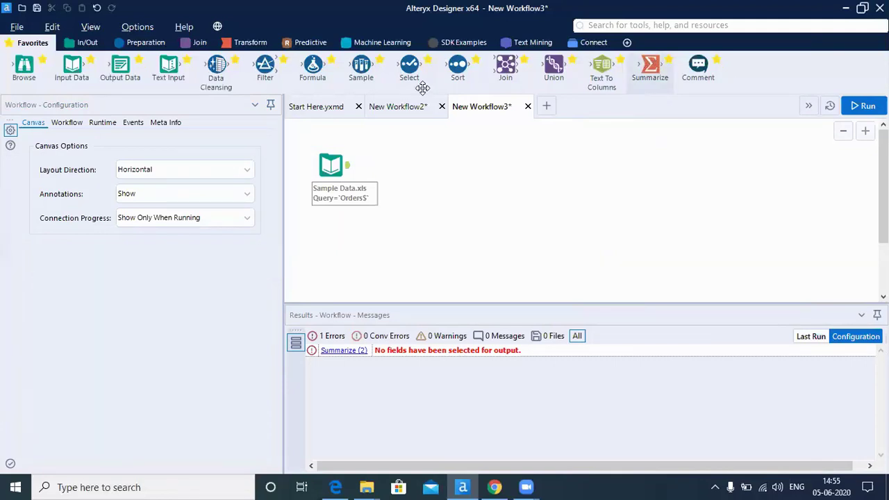
{"action": "left_click", "coordinate": [245, 43]}
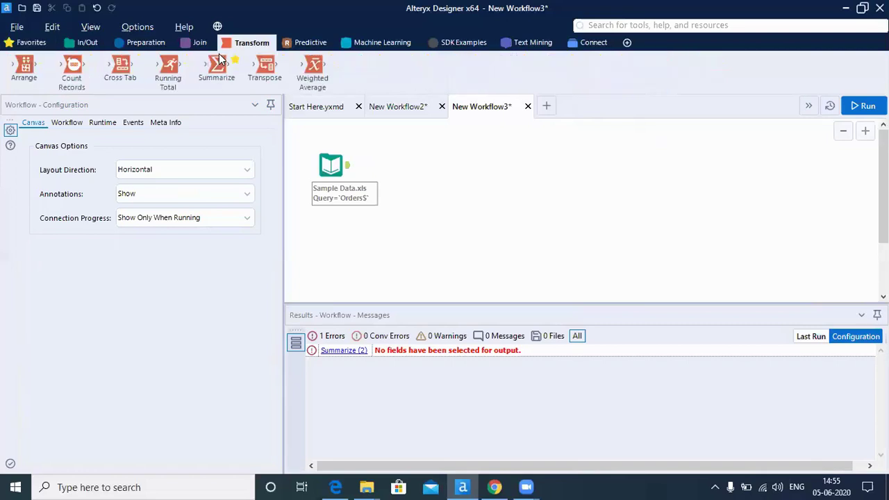
{"action": "left_click", "coordinate": [627, 26]}
{"action": "type", "text": "summ"}
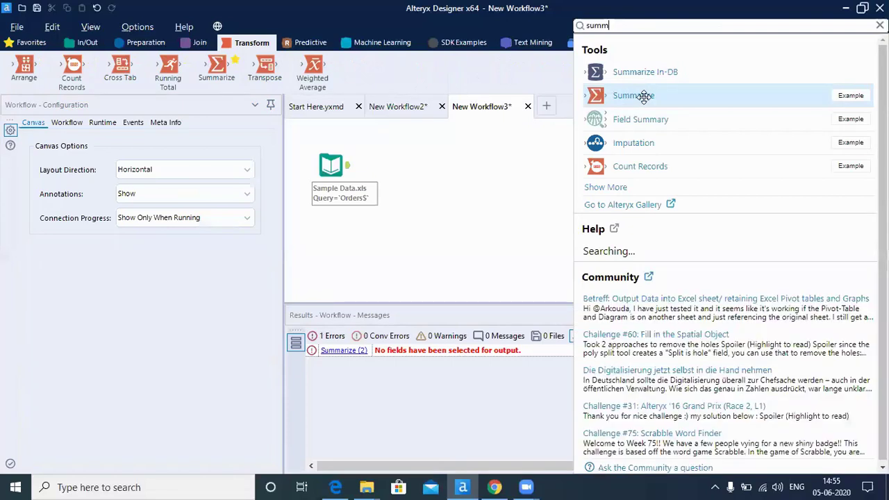
{"action": "left_click_drag", "start_coordinate": [643, 97], "coordinate": [399, 164]}
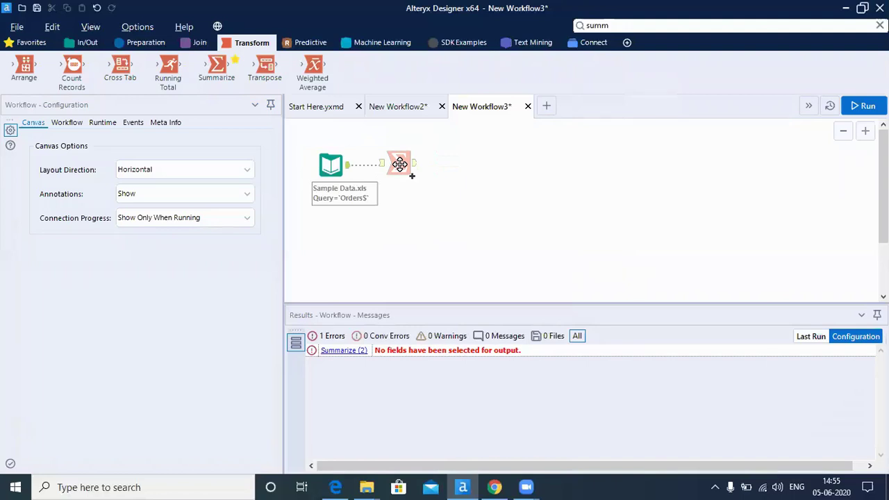
{"action": "left_click_drag", "start_coordinate": [400, 164], "coordinate": [396, 165]}
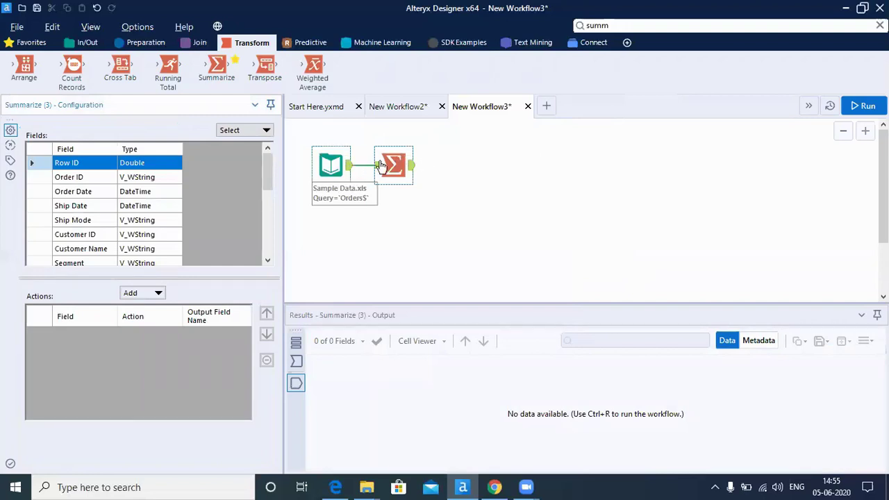
Try wiring a second Summarize tool manually to the Input Data output, and delete that second tool.
{"action": "left_click", "coordinate": [476, 148]}
{"action": "left_click_drag", "start_coordinate": [247, 80], "coordinate": [389, 232]}
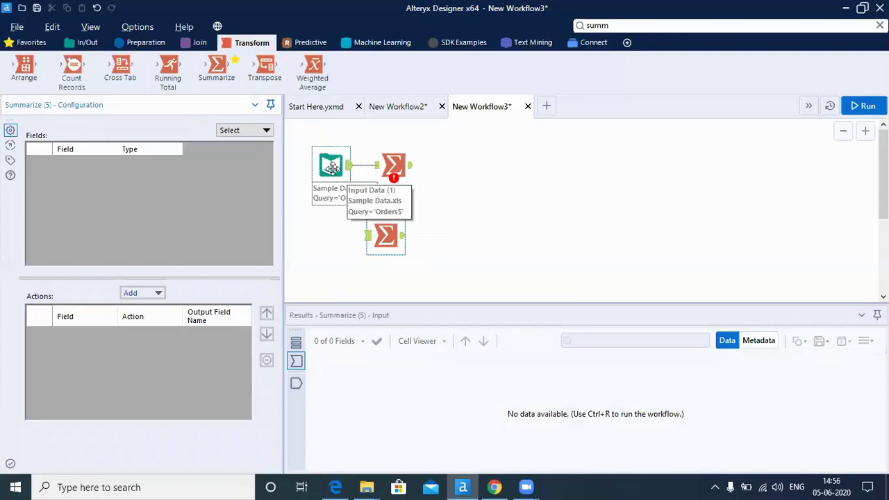
{"action": "mouse_move", "coordinate": [351, 178]}
{"action": "left_mouse_down"}
{"action": "mouse_move", "coordinate": [376, 231]}
{"action": "mouse_move", "coordinate": [368, 238]}
{"action": "left_mouse_up"}
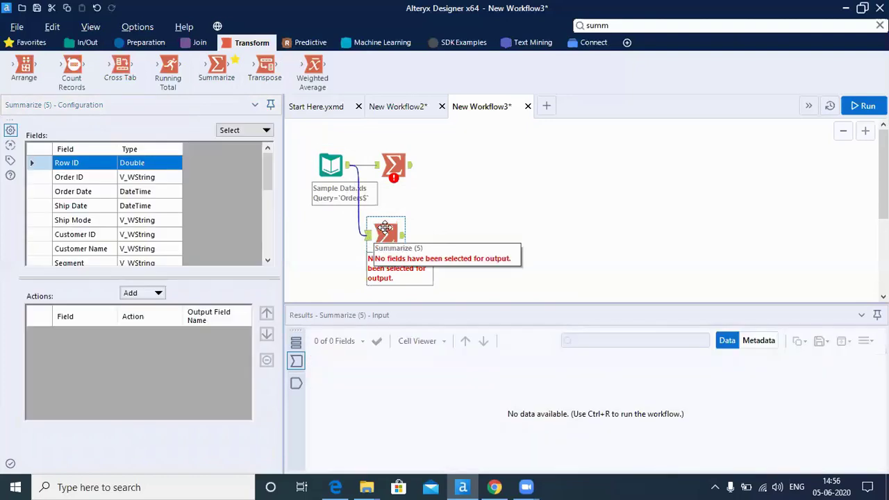
{"action": "left_click", "coordinate": [385, 231]}
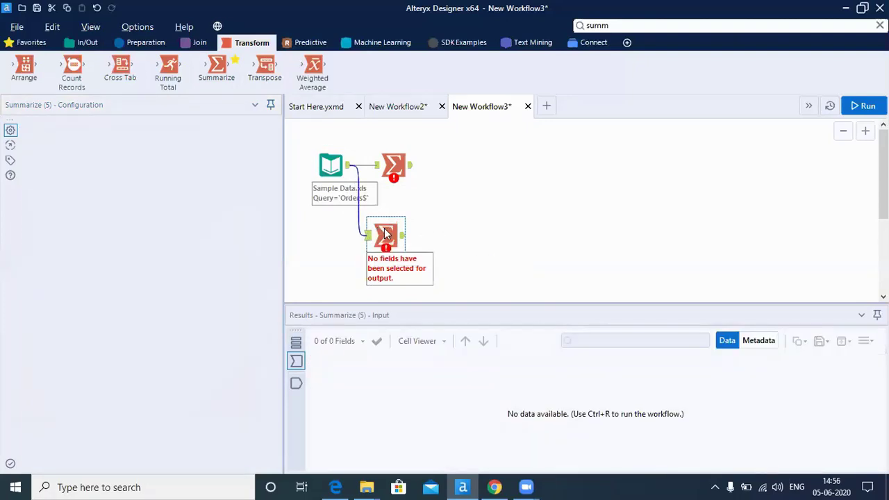
{"action": "key", "text": "Delete"}
Configure the Summarize tool to group by the Category field.
{"action": "left_click", "coordinate": [394, 163]}
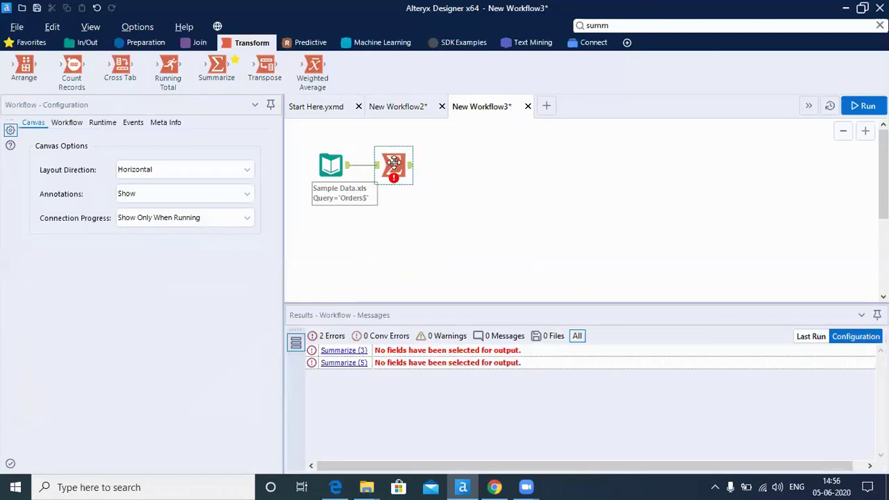
{"action": "left_click", "coordinate": [387, 173]}
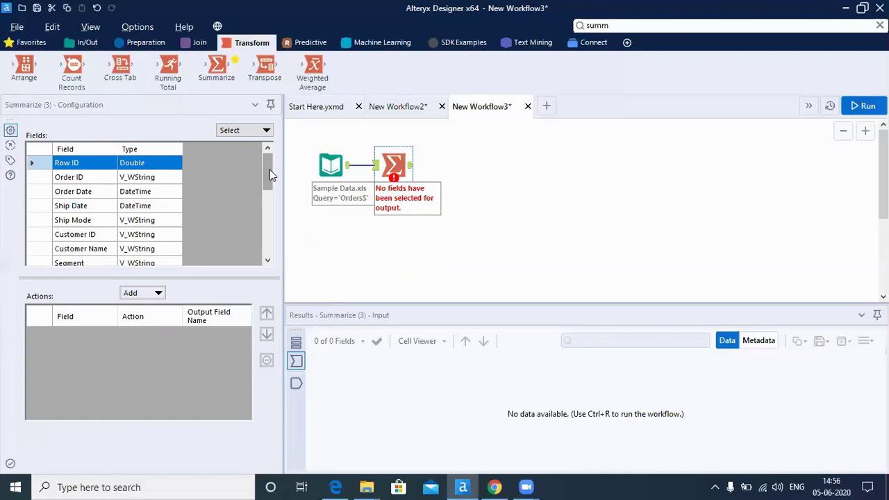
{"action": "left_click_drag", "start_coordinate": [268, 170], "coordinate": [265, 189]}
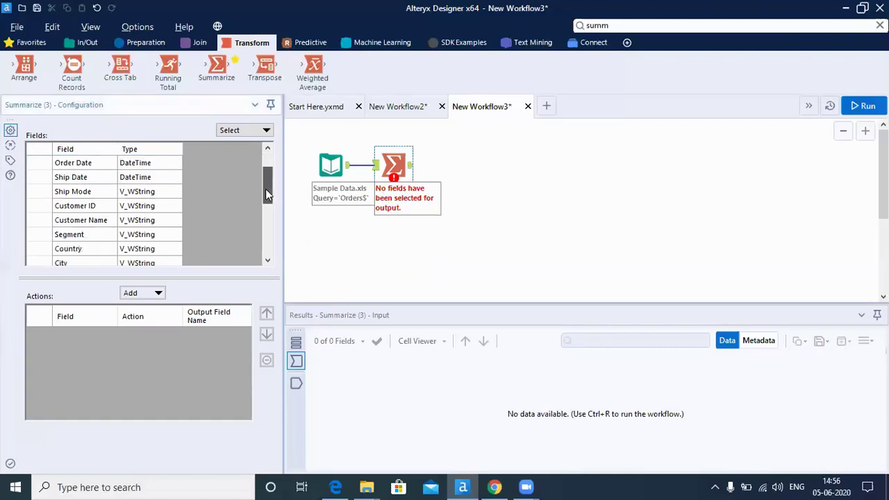
{"action": "scroll", "coordinate": [266, 200], "scroll_direction": "down", "scroll_amount": 2}
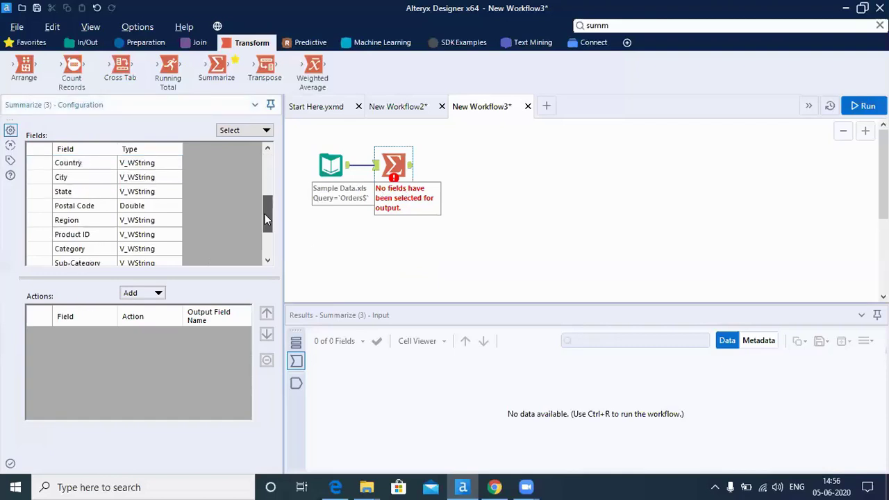
{"action": "scroll", "coordinate": [138, 238], "scroll_direction": "down", "scroll_amount": 1}
{"action": "left_click", "coordinate": [131, 236]}
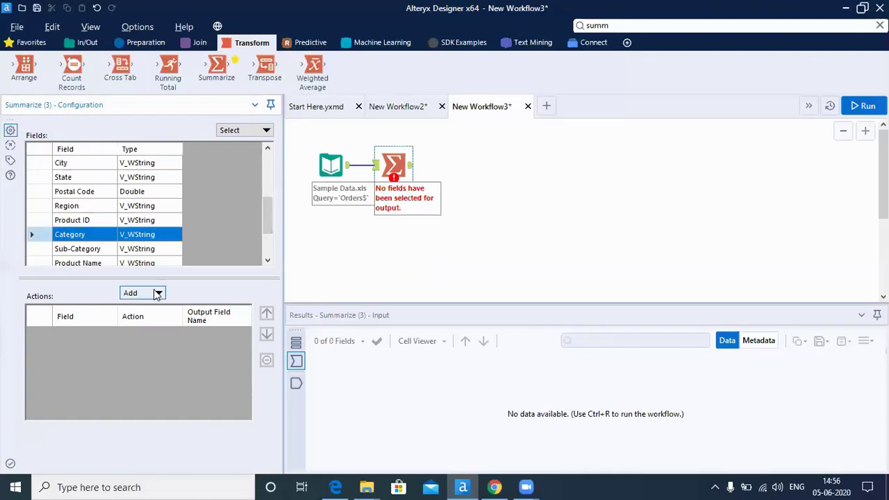
{"action": "left_click", "coordinate": [154, 293]}
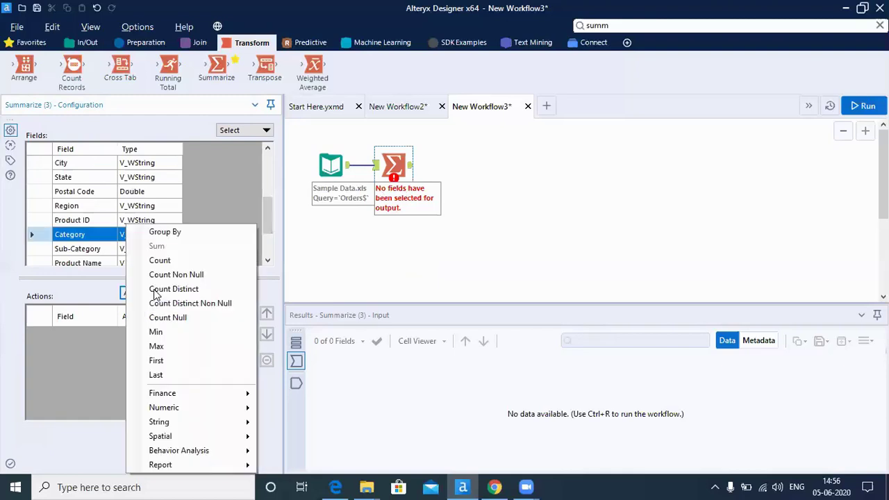
{"action": "left_click", "coordinate": [159, 233]}
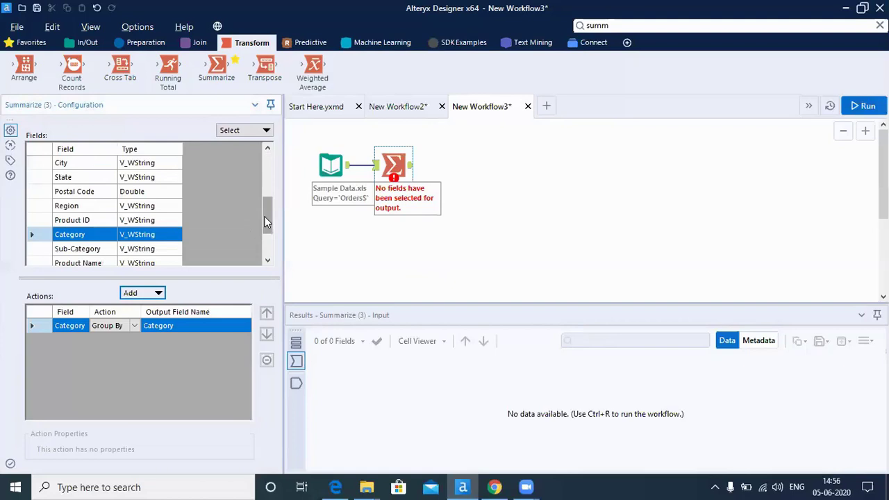
Add a Sum action on the Sales field to the Summarize tool.
{"action": "scroll", "coordinate": [266, 222], "scroll_direction": "down", "scroll_amount": 1}
{"action": "scroll", "coordinate": [179, 228], "scroll_direction": "down", "scroll_amount": 4}
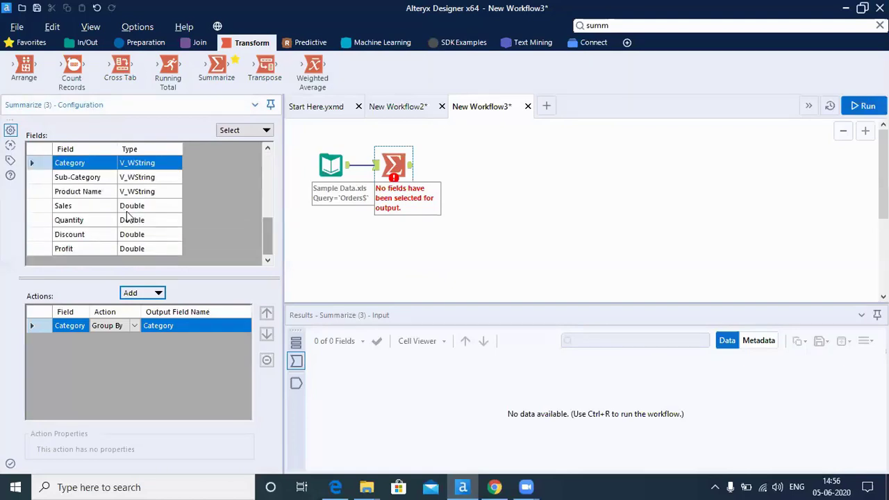
{"action": "left_click", "coordinate": [127, 210]}
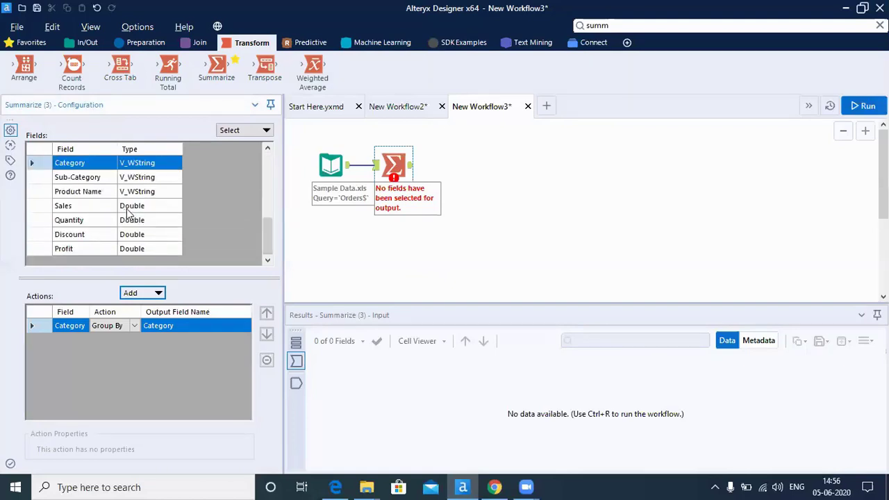
{"action": "left_click", "coordinate": [160, 297]}
{"action": "left_click", "coordinate": [159, 246]}
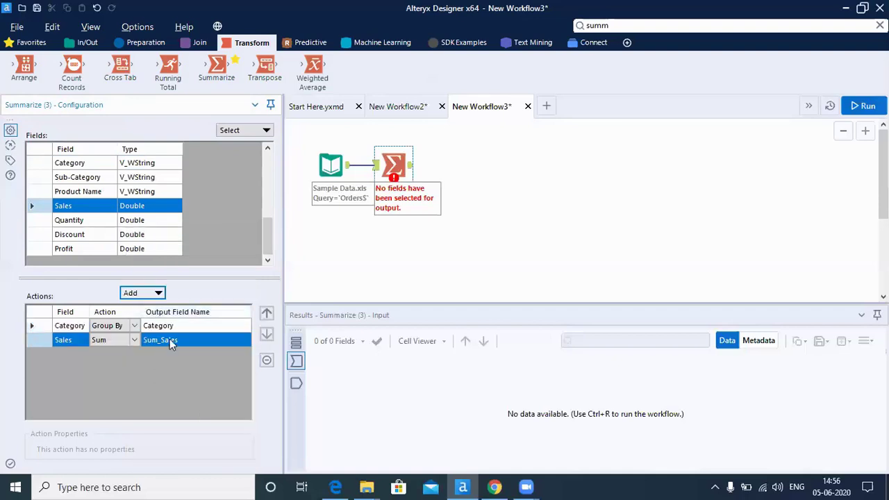
Rename the output field of the Sales sum to Total Sales.
{"action": "left_click", "coordinate": [180, 339]}
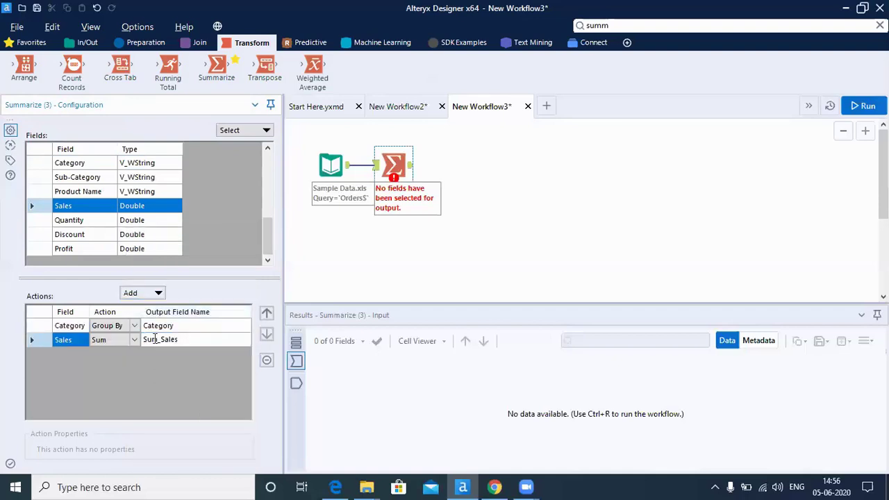
{"action": "double_click", "coordinate": [167, 343]}
{"action": "key", "text": "shift+Left"}
{"action": "type", "text": "Total Sales"}
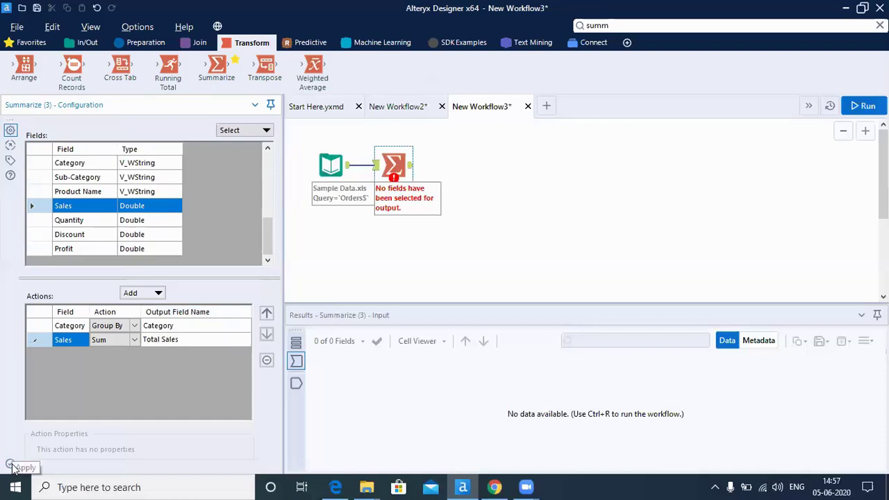
Apply the Summarize configuration and run the workflow.
{"action": "left_click", "coordinate": [472, 234]}
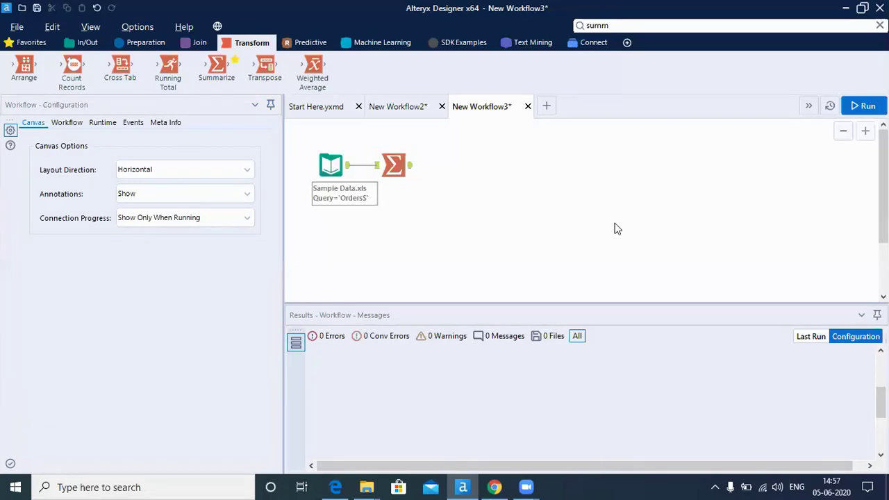
{"action": "left_click", "coordinate": [855, 106]}
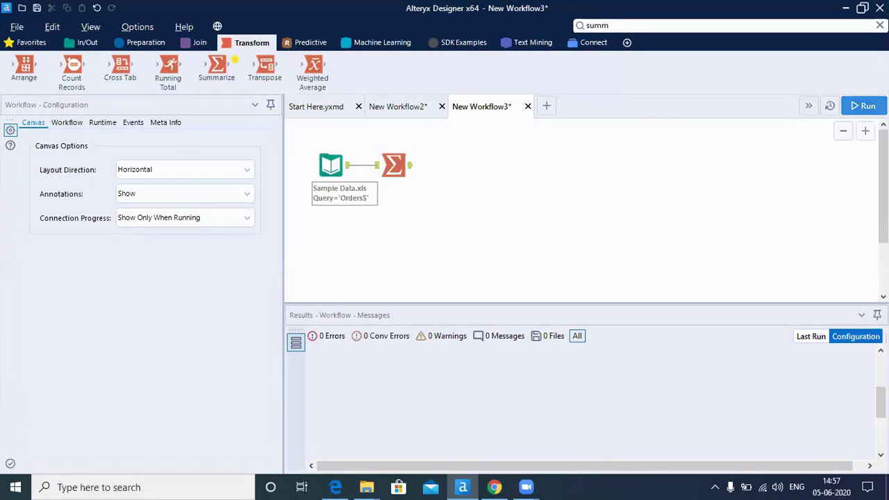
{"action": "left_click", "coordinate": [864, 111]}
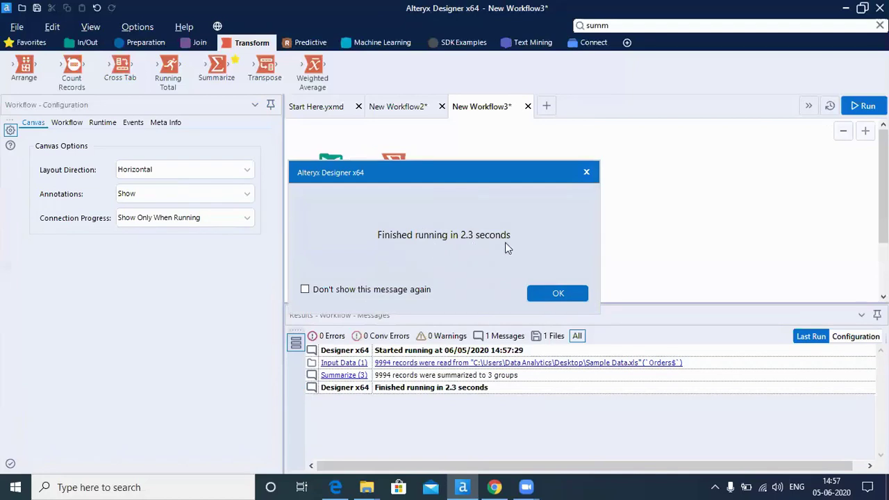
Dismiss the run message and examine the Summarize tool's output records for Category and Total Sales.
{"action": "left_click", "coordinate": [555, 295]}
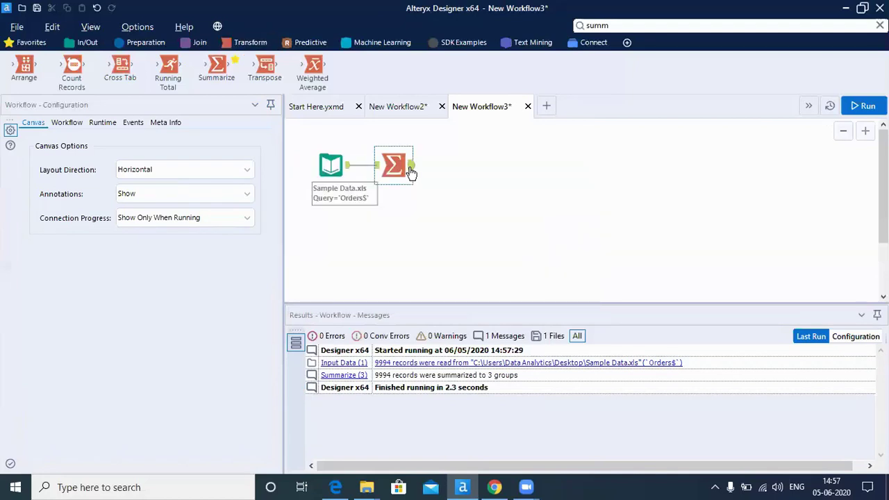
{"action": "left_click", "coordinate": [409, 169]}
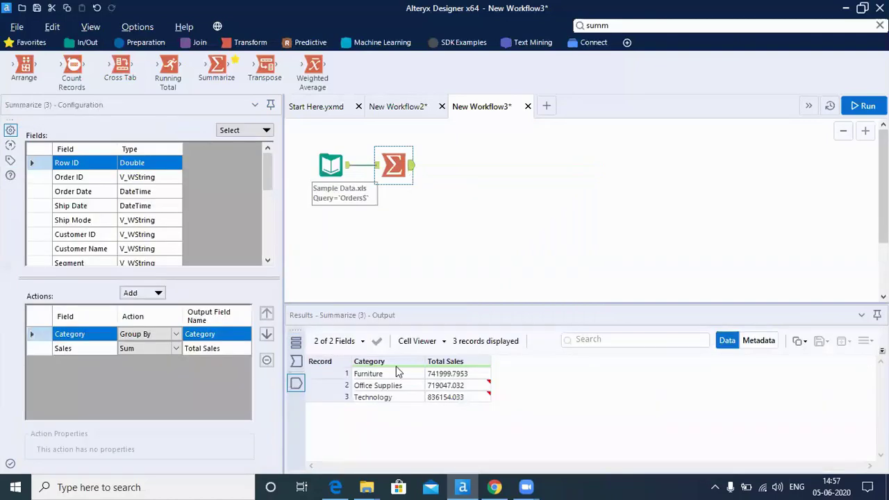
{"action": "left_click", "coordinate": [388, 389]}
{"action": "left_click", "coordinate": [440, 384]}
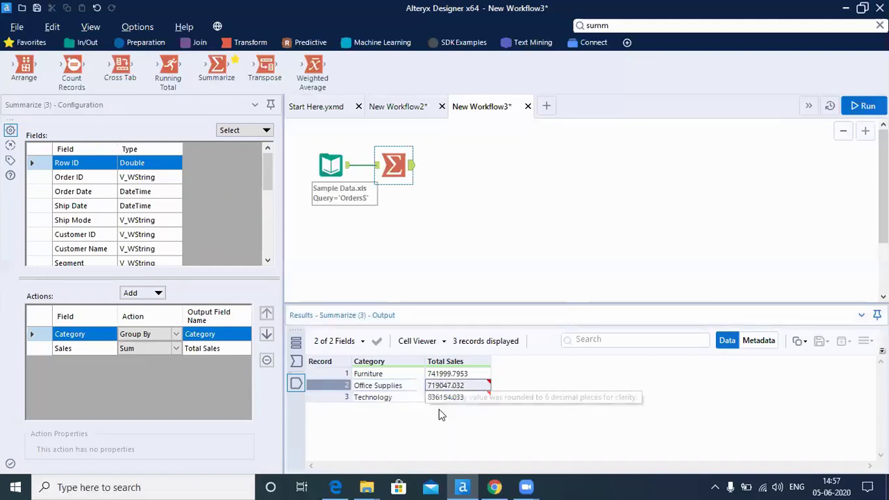
{"action": "left_click", "coordinate": [441, 400]}
{"action": "key", "text": "ctrl+r"}
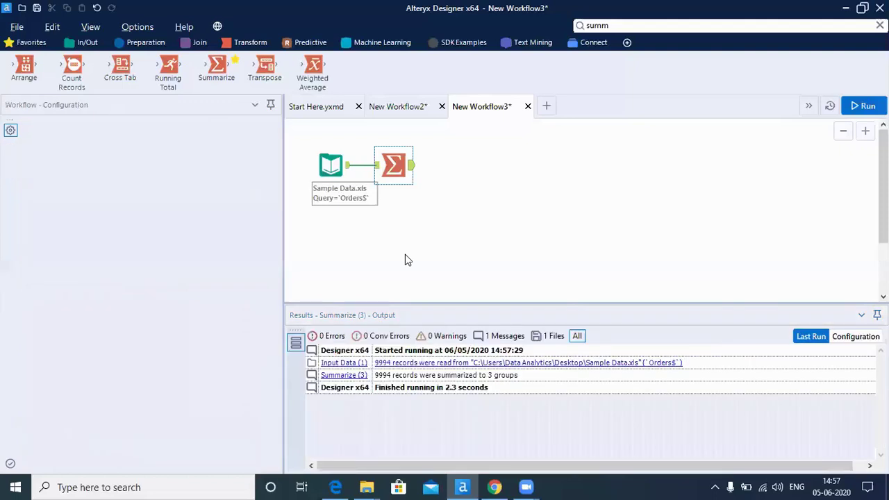
{"action": "left_click", "coordinate": [406, 255]}
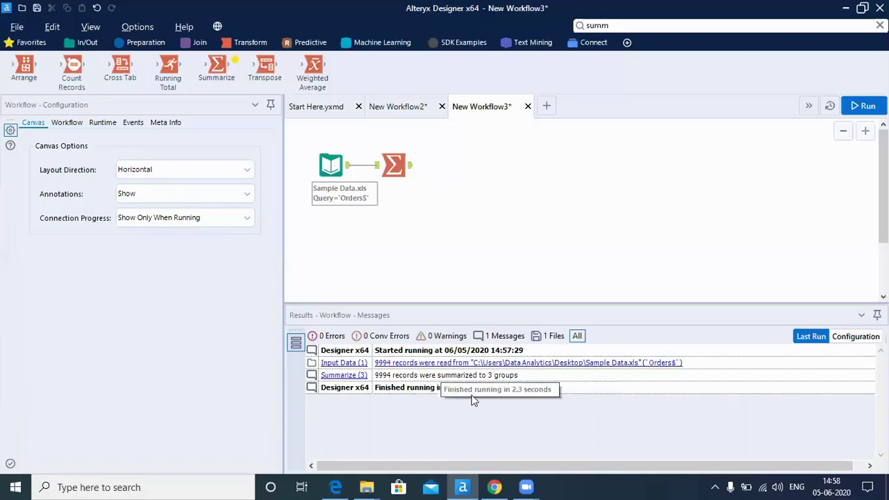
{"action": "left_click", "coordinate": [407, 169]}
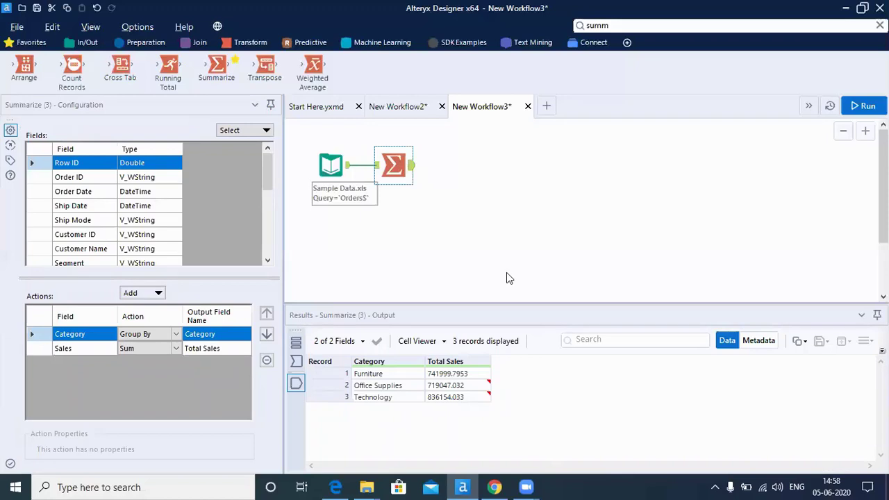
Add an Output Data tool to the canvas after the Summarize tool and connect the Summarize output to it.
{"action": "left_click", "coordinate": [89, 44]}
{"action": "left_click_drag", "start_coordinate": [264, 66], "coordinate": [504, 160]}
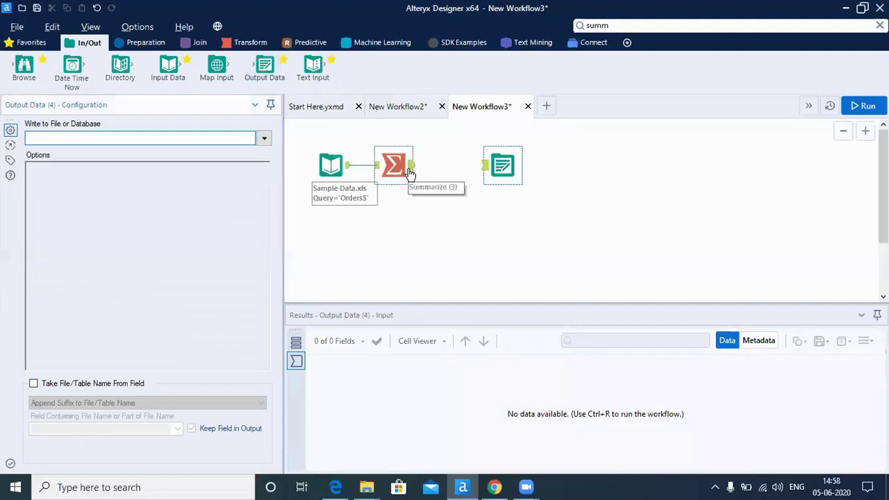
{"action": "left_click_drag", "start_coordinate": [410, 173], "coordinate": [487, 168]}
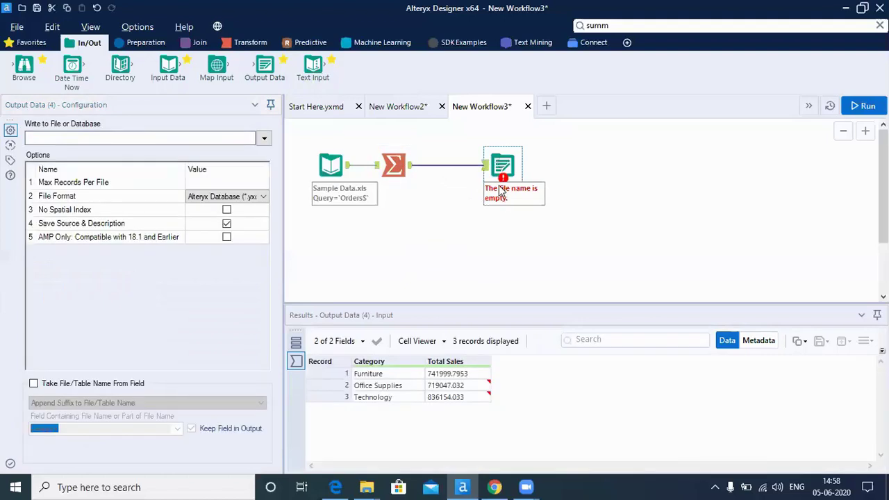
Set the Output Data destination to a Microsoft Excel (*.xlsx) file named Sample Output File on the Desktop, writing to Sheet1.
{"action": "left_click", "coordinate": [265, 141]}
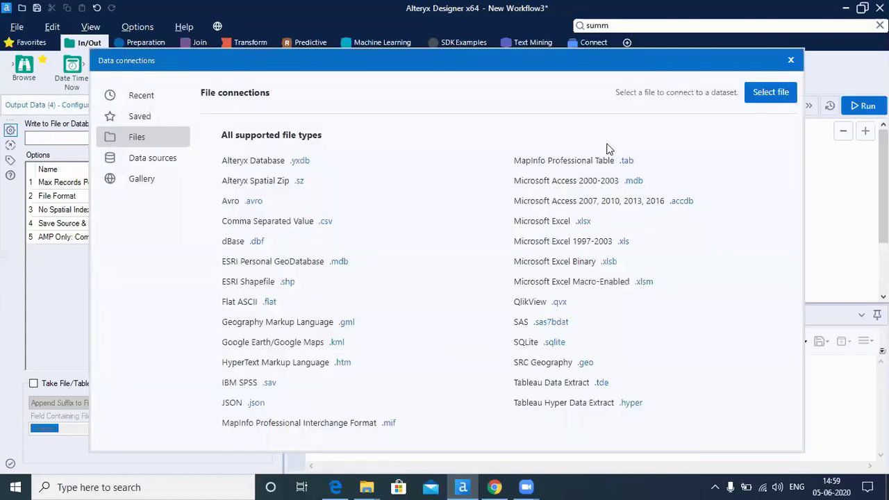
{"action": "left_click", "coordinate": [757, 100]}
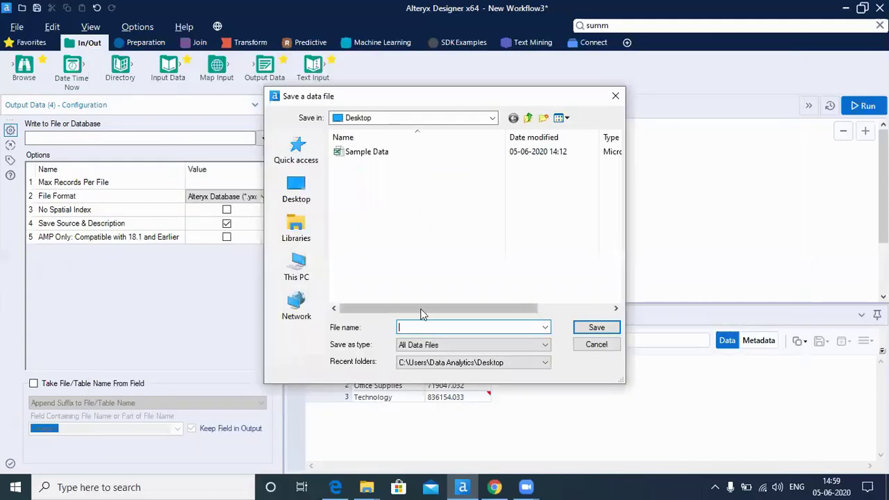
{"action": "type", "text": "Sa"}
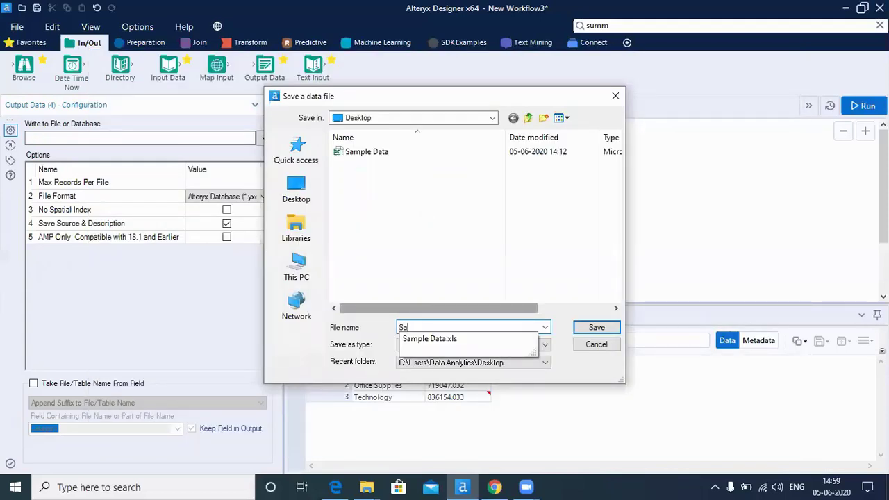
{"action": "type", "text": "mple Output File"}
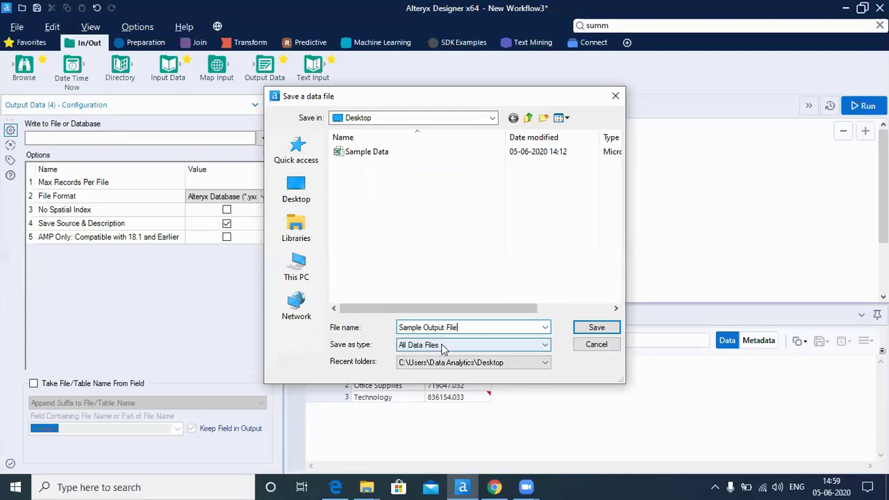
{"action": "left_click", "coordinate": [444, 347]}
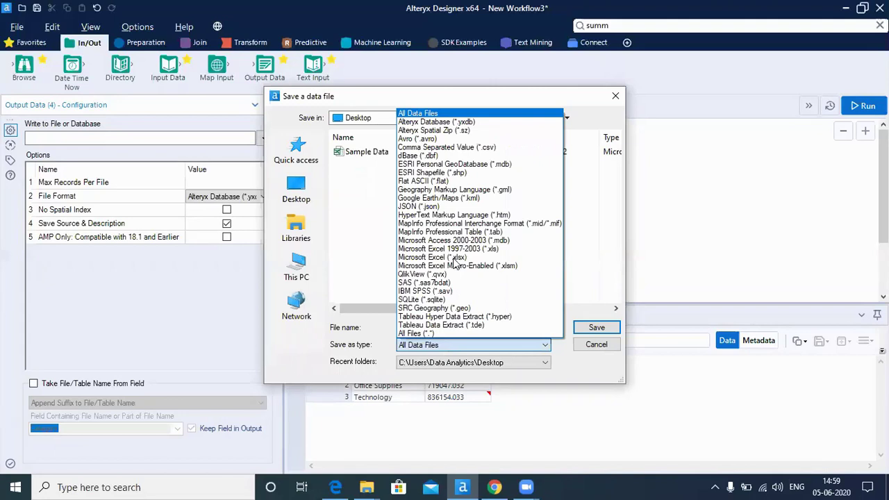
{"action": "left_click", "coordinate": [581, 327]}
{"action": "left_click", "coordinate": [581, 326]}
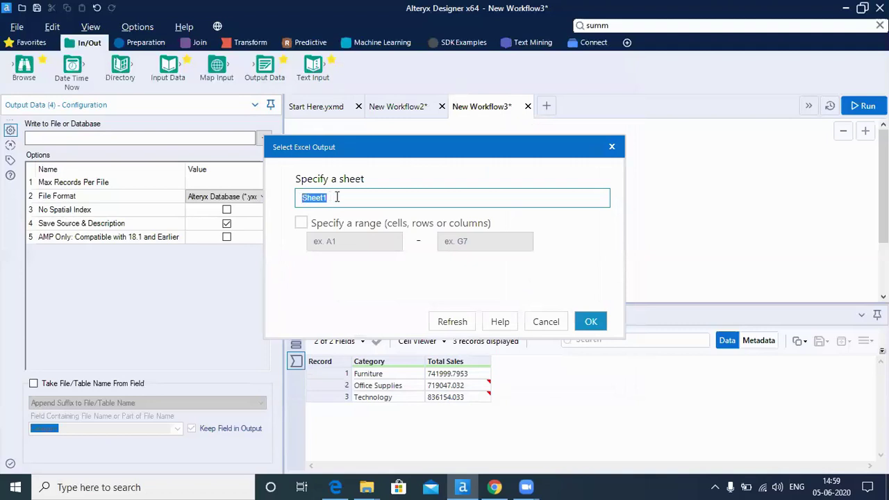
{"action": "left_click", "coordinate": [590, 322]}
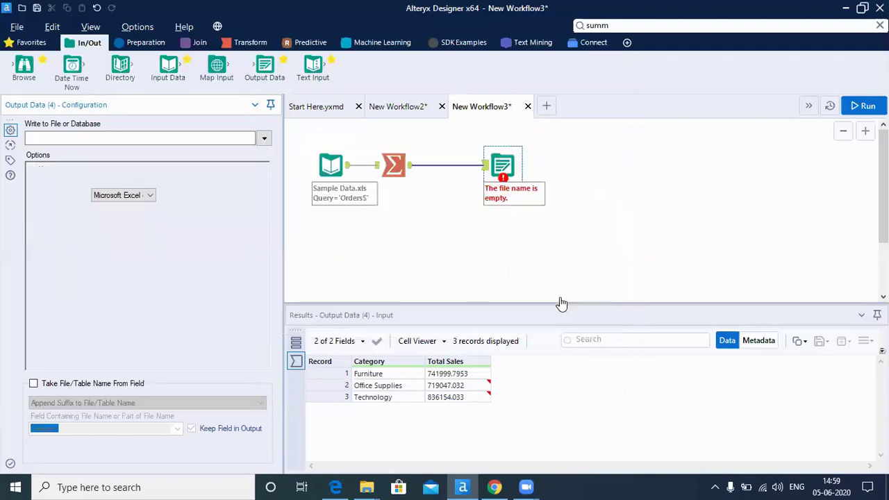
Apply the Output Data configuration, run the workflow to write the Excel file, and dismiss the completion message.
{"action": "left_click", "coordinate": [479, 255]}
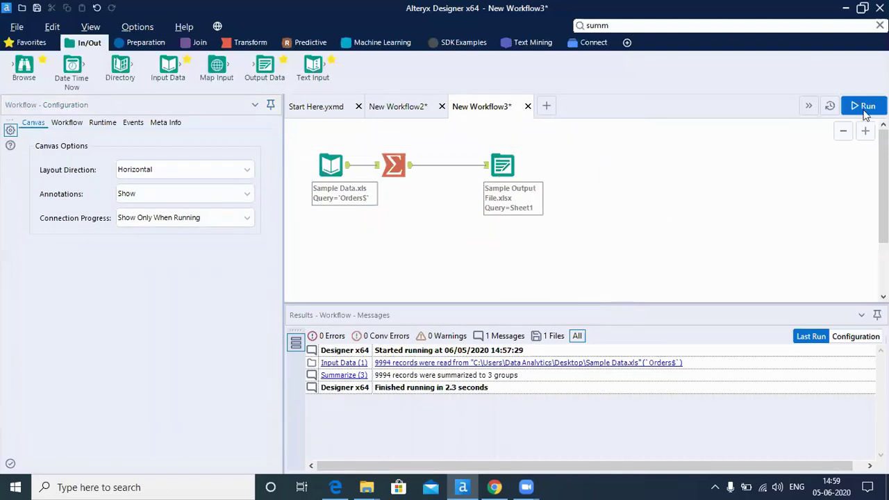
{"action": "key", "text": "ctrl+r"}
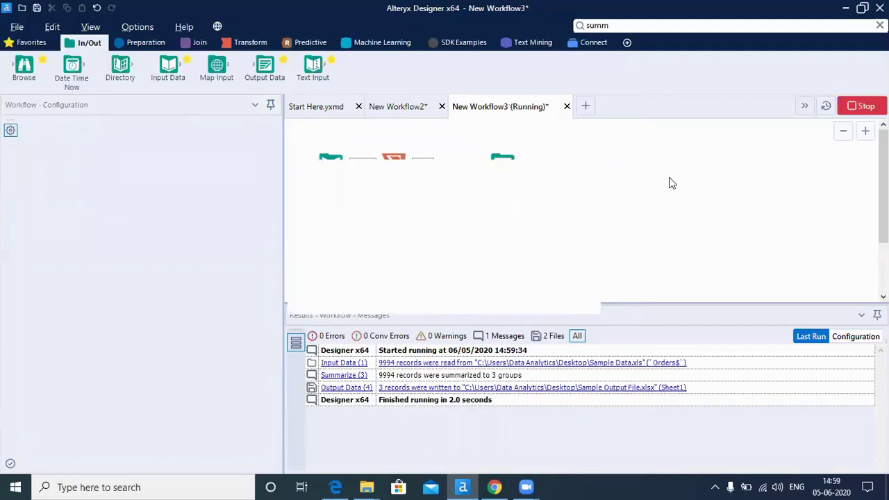
{"action": "left_click", "coordinate": [574, 295]}
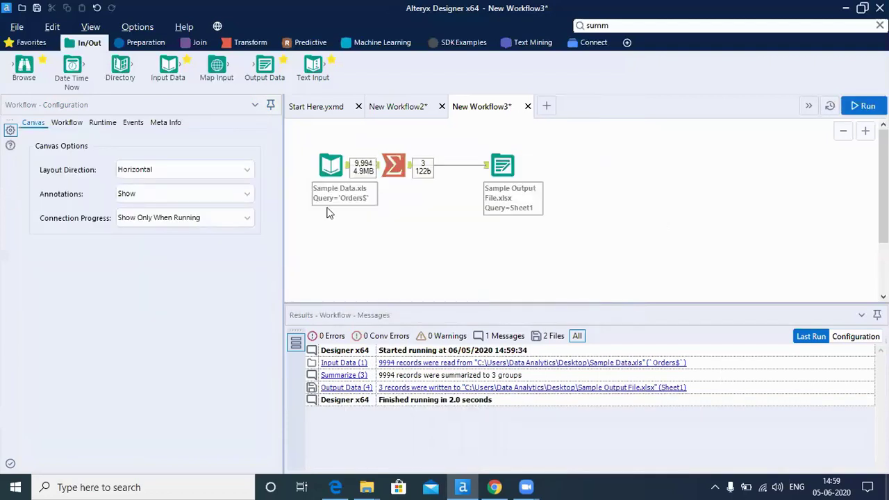
Open Sample Output File from the desktop in Excel, check its Category and Total Sales columns, and switch back to Alteryx Designer.
{"action": "key", "text": "super+d"}
{"action": "double_click", "coordinate": [168, 104]}
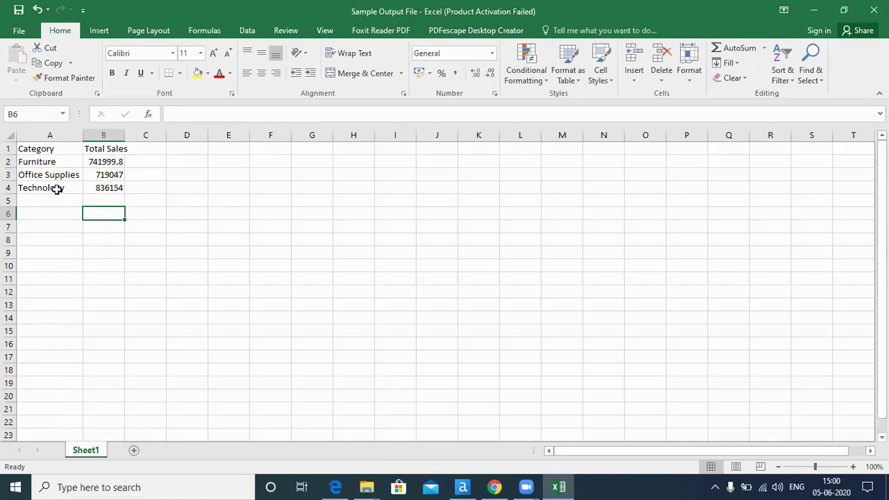
{"action": "left_click", "coordinate": [84, 150]}
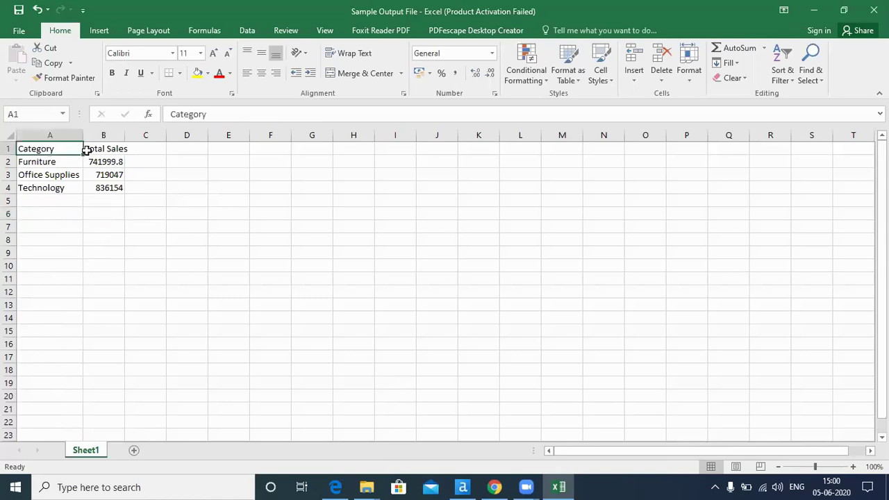
{"action": "left_click", "coordinate": [86, 151]}
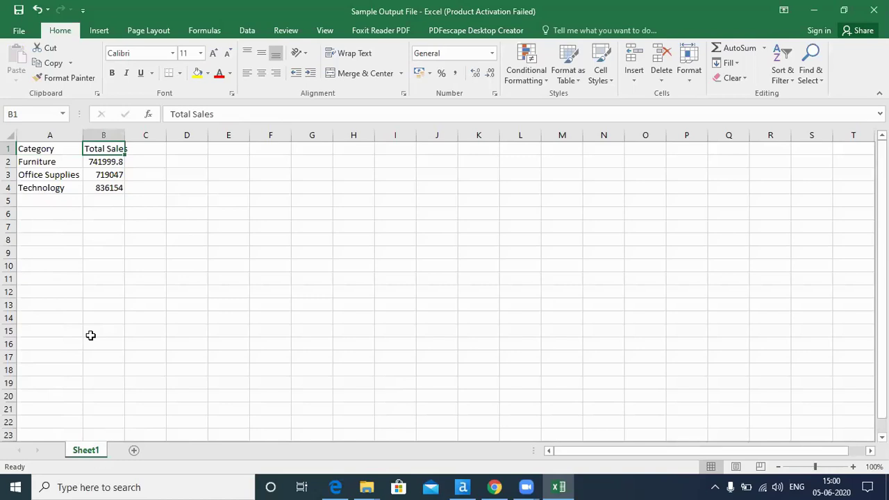
{"action": "mouse_move", "coordinate": [463, 487]}
{"action": "left_click", "coordinate": [467, 459]}
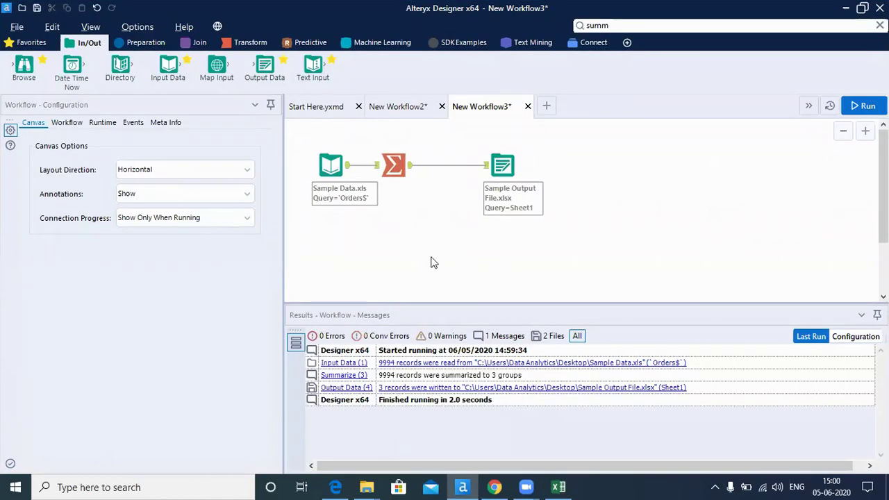